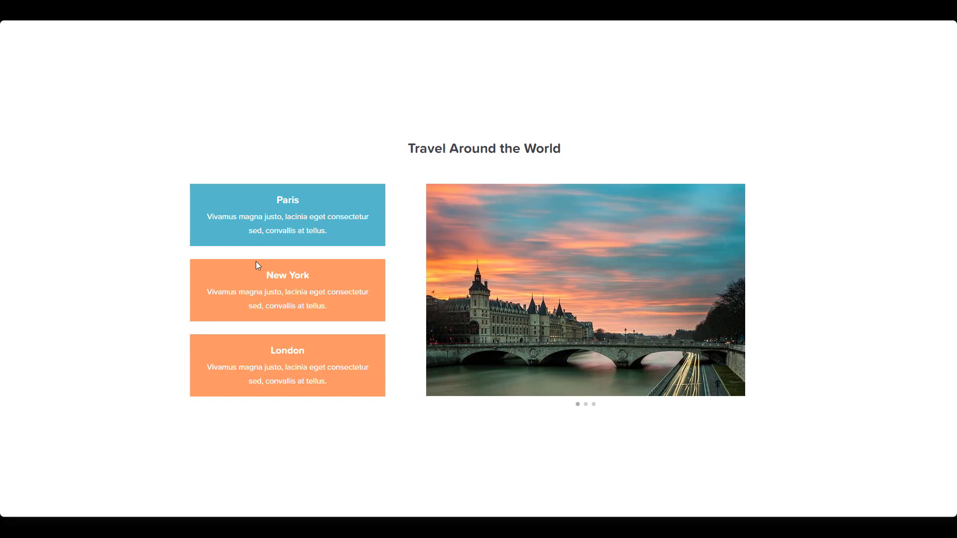
# Step: Cycle the demo through the New York, London and back to Paris slides
pyautogui.click(256, 291)
pyautogui.click(276, 365)
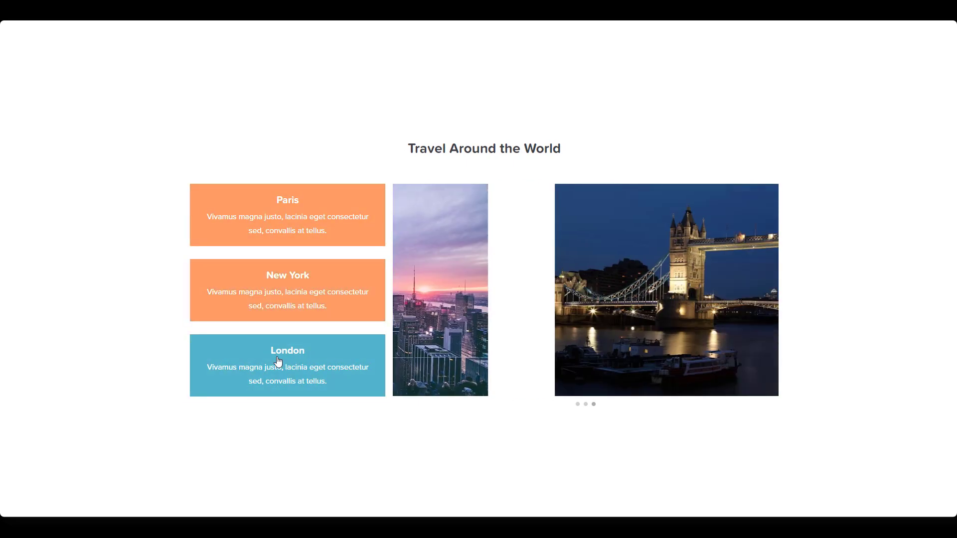
pyautogui.click(320, 228)
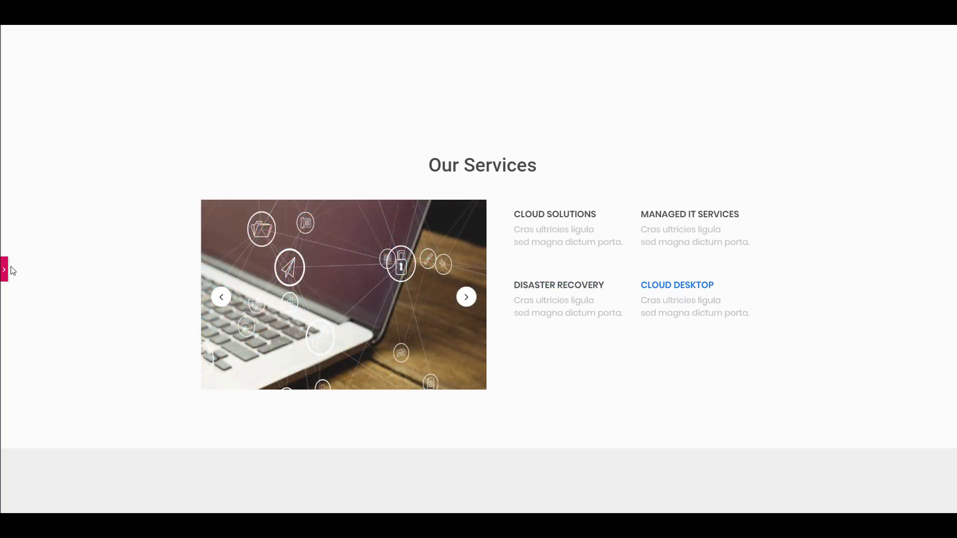
# Step: Add a 'Network Solutions' item with the pasted description and the network puzzle image
pyautogui.click(7, 270)
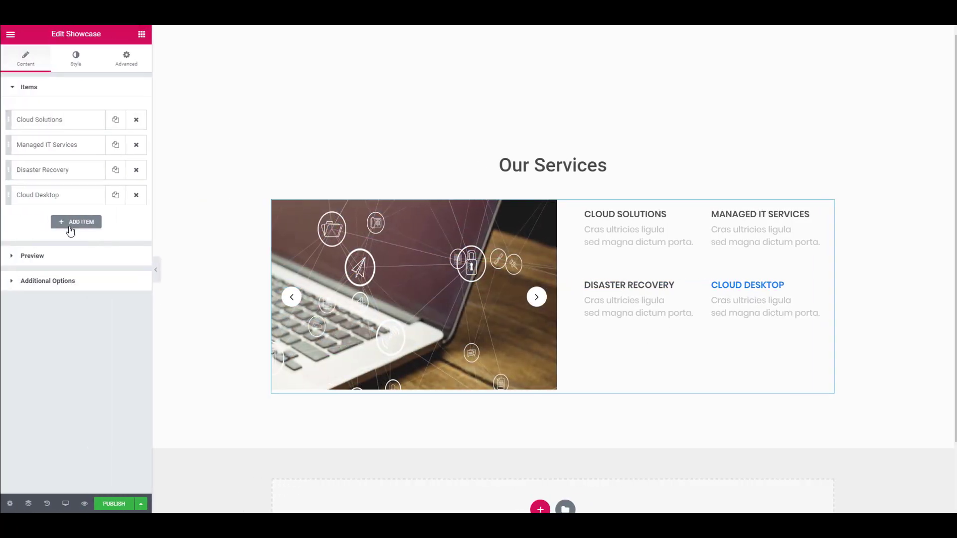
pyautogui.click(71, 220)
pyautogui.click(86, 254)
pyautogui.write('Network')
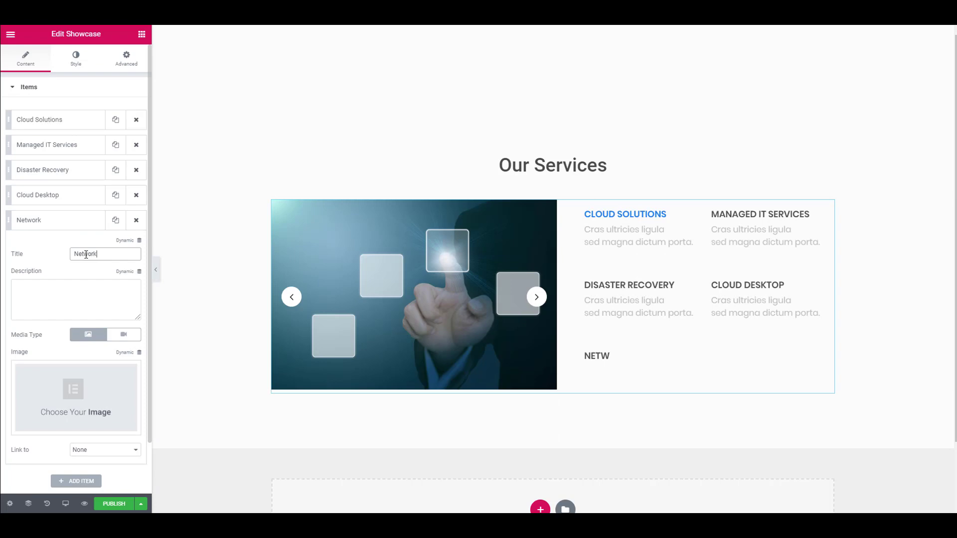
pyautogui.write(' Solutions')
pyautogui.click(75, 299)
pyautogui.write('Cras ultricies ligula</br>sed magna dictum porta.')
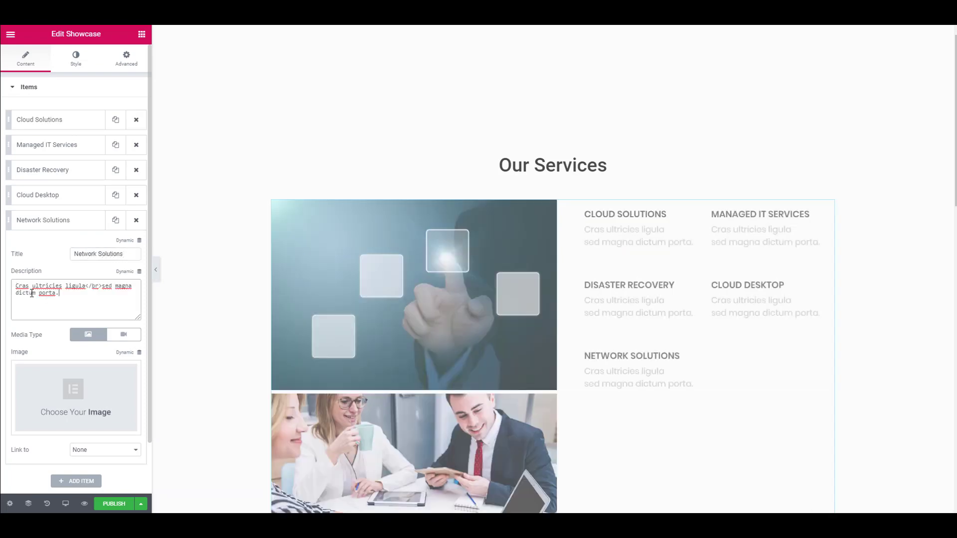
pyautogui.click(73, 402)
pyautogui.click(169, 175)
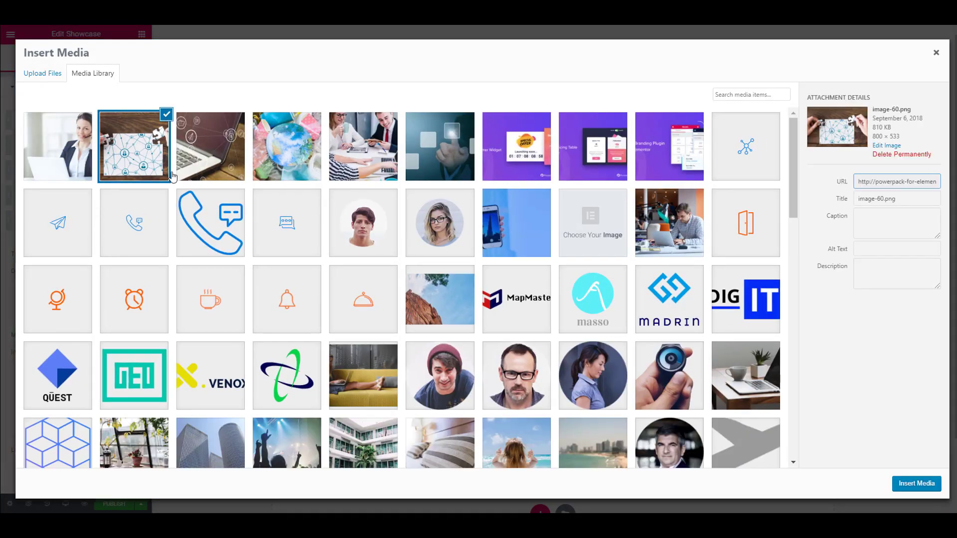
pyautogui.click(916, 483)
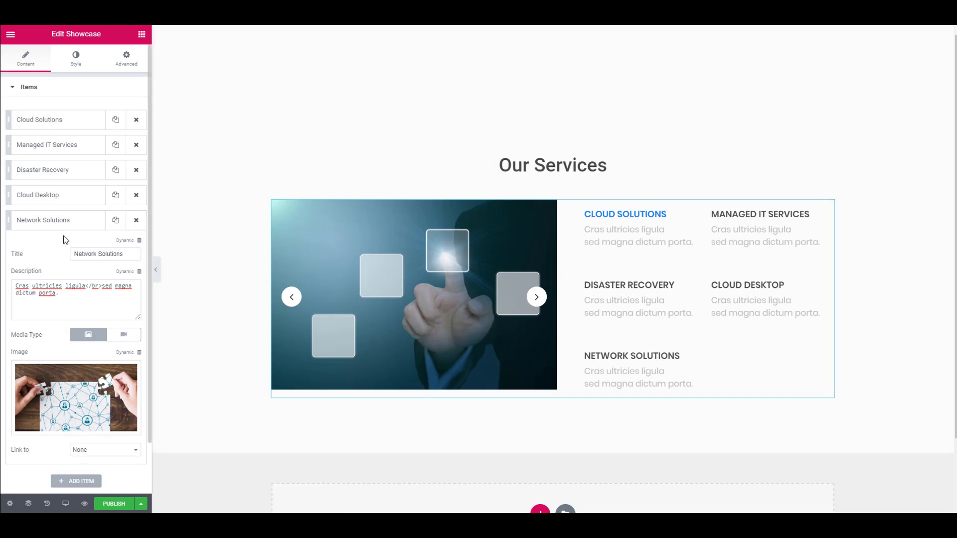
# Step: Add a sixth item titled 'Support Consulting' with the pasted description
pyautogui.click(67, 222)
pyautogui.click(72, 247)
pyautogui.click(87, 278)
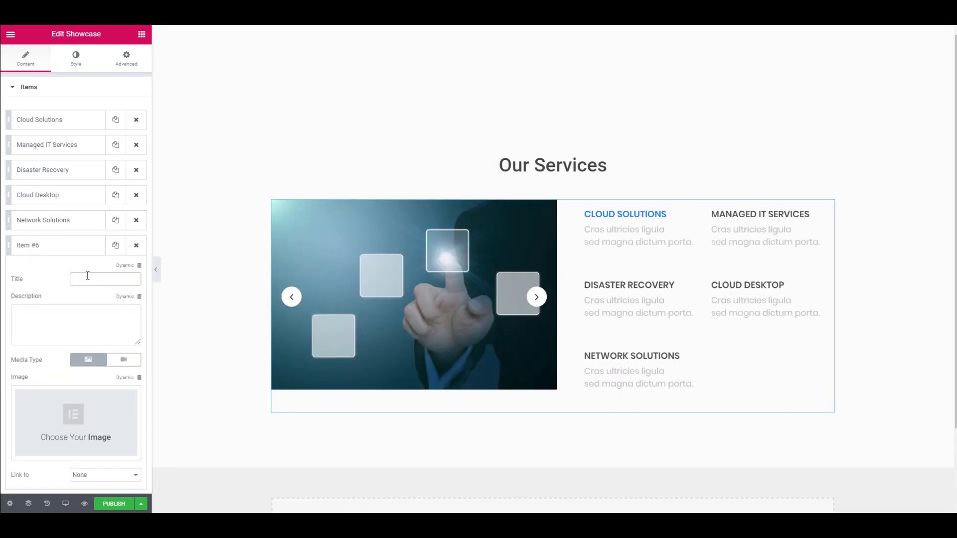
pyautogui.write('Support Consulting')
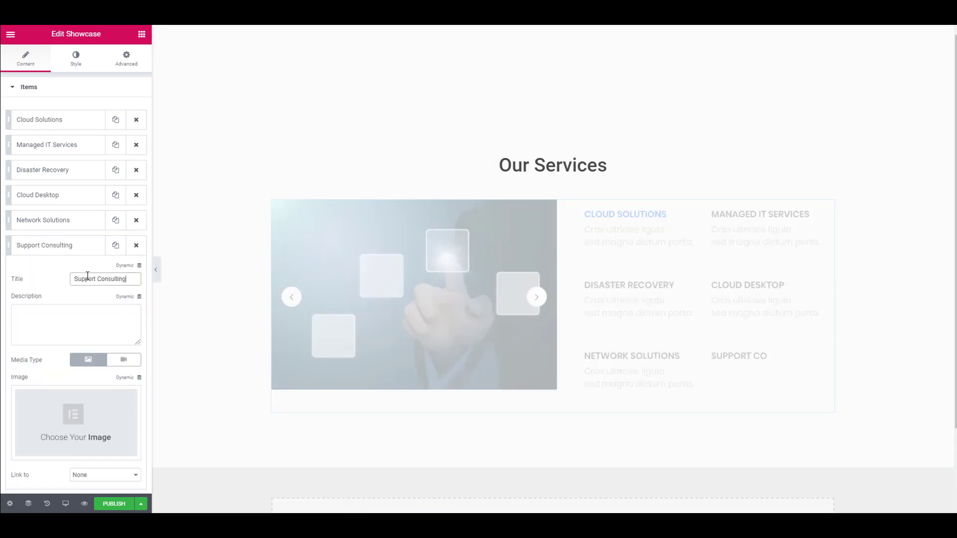
pyautogui.click(74, 322)
pyautogui.write('Cras ultricies ligula</br>sed magna dictum porta.')
# Step: Give Support Consulting the headset support image, linked to its media file
pyautogui.click(75, 422)
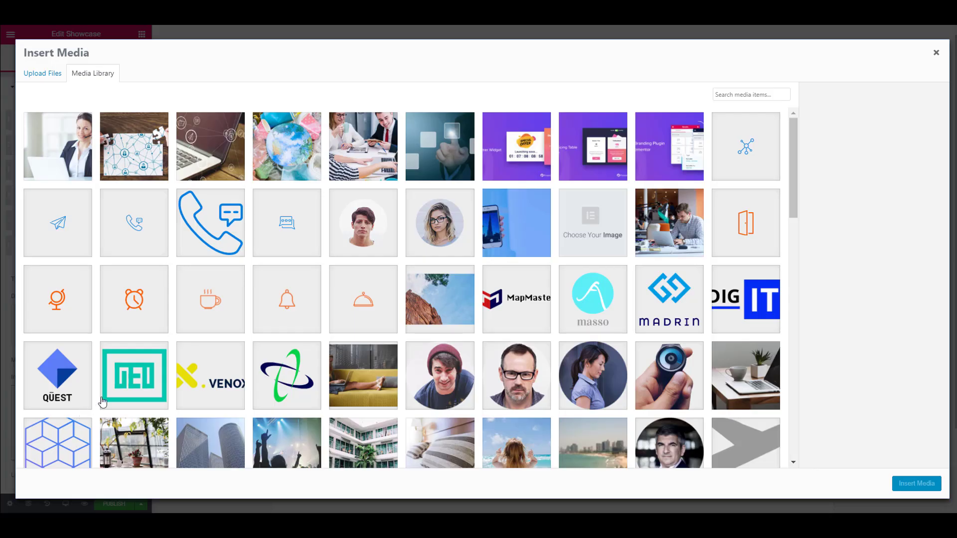
pyautogui.click(912, 485)
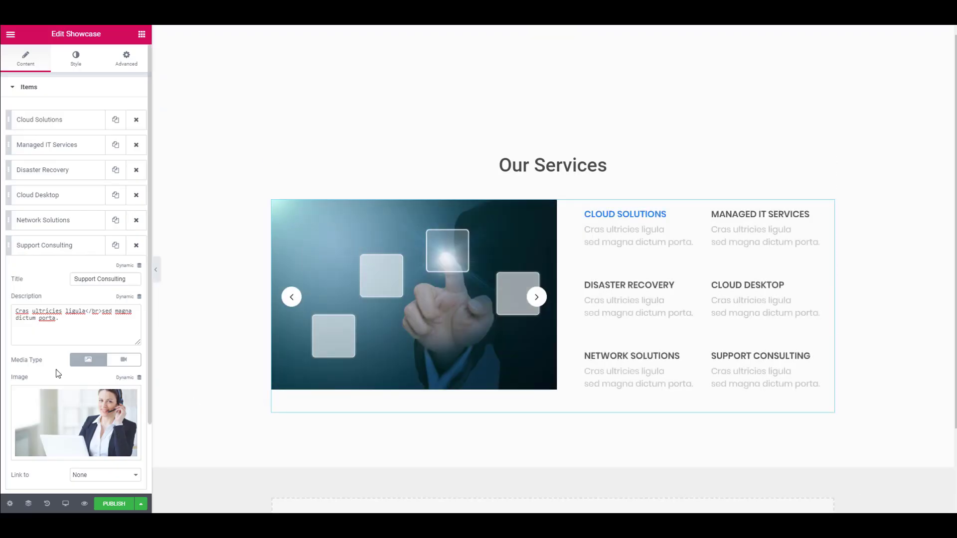
pyautogui.scroll(-2, 51, 376)
pyautogui.click(105, 392)
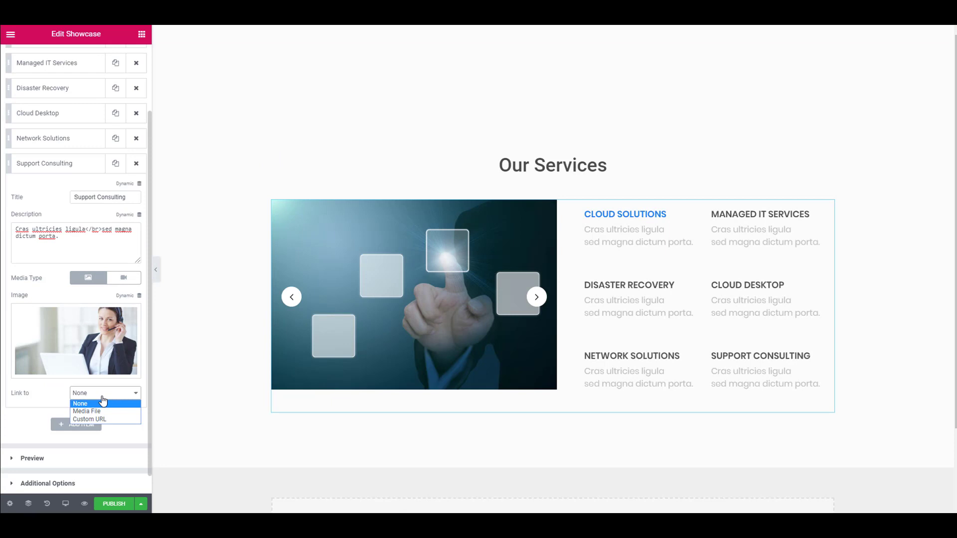
pyautogui.click(100, 411)
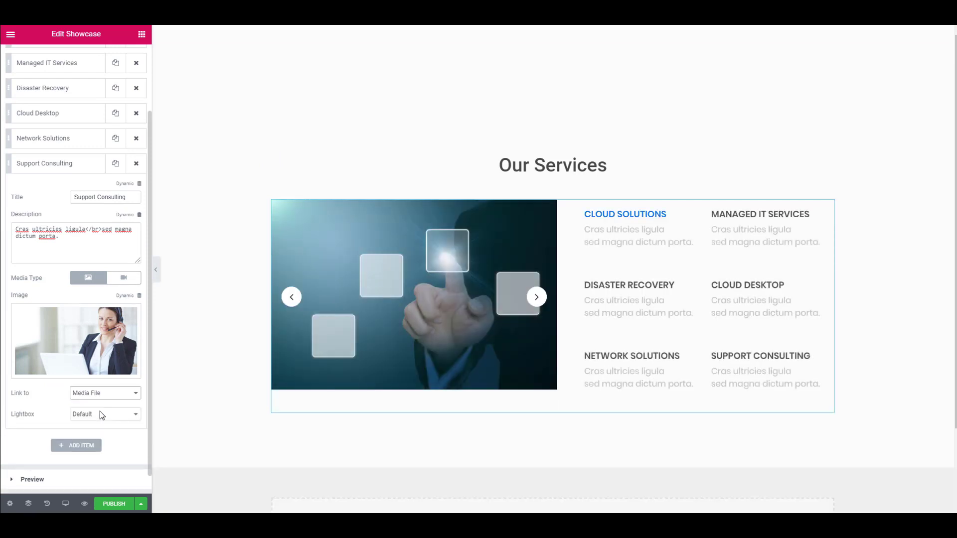
pyautogui.scroll(-1, 100, 411)
pyautogui.scroll(3, 58, 149)
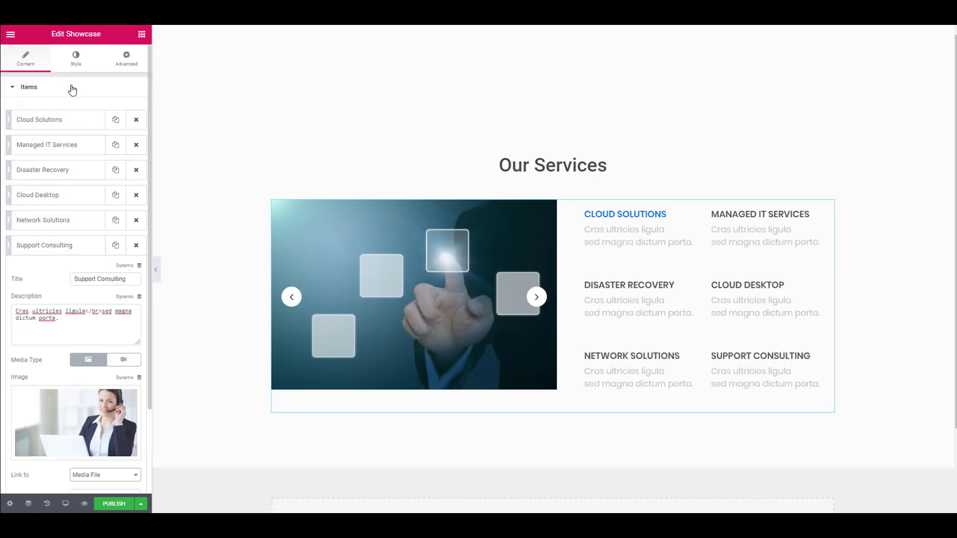
# Step: Keep the Preview image size at Full and caption at None, and expand Additional Options
pyautogui.click(70, 85)
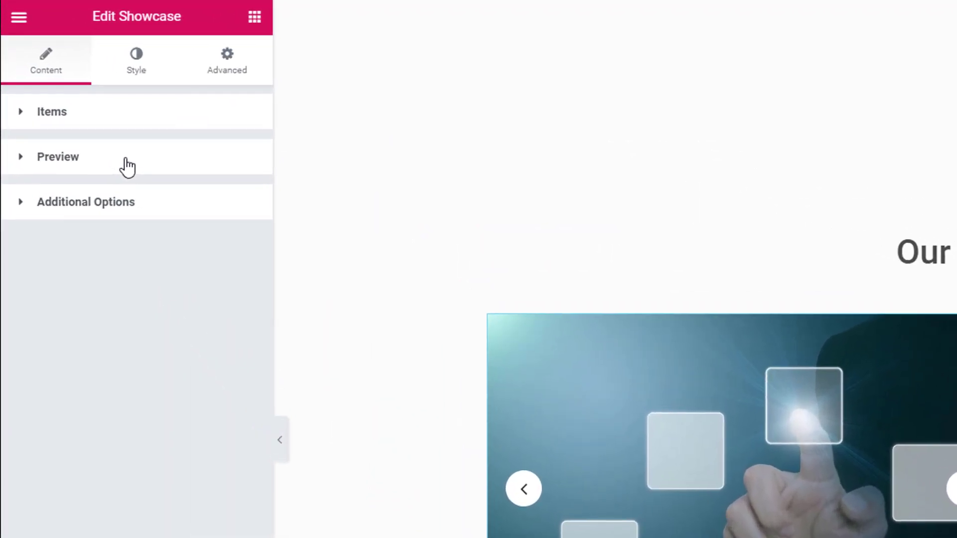
pyautogui.click(126, 159)
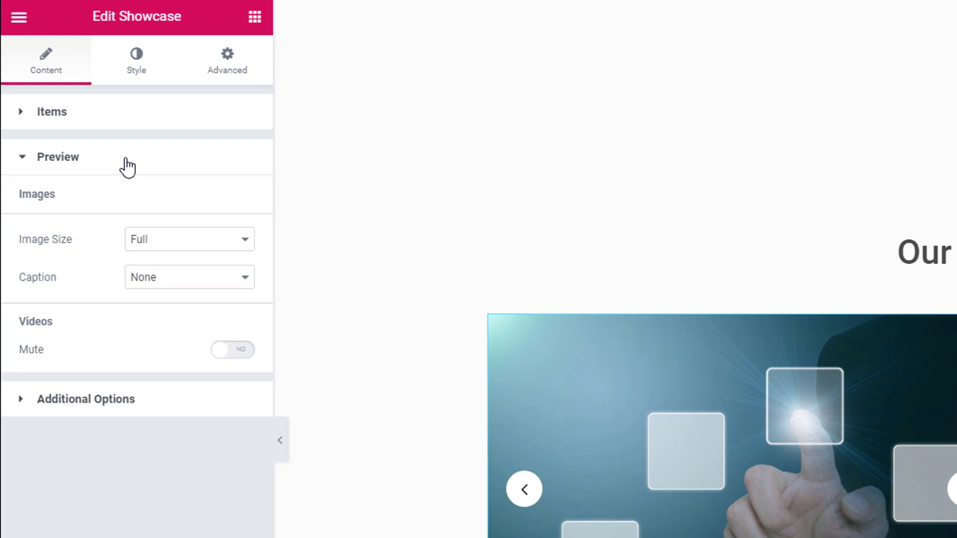
pyautogui.click(204, 247)
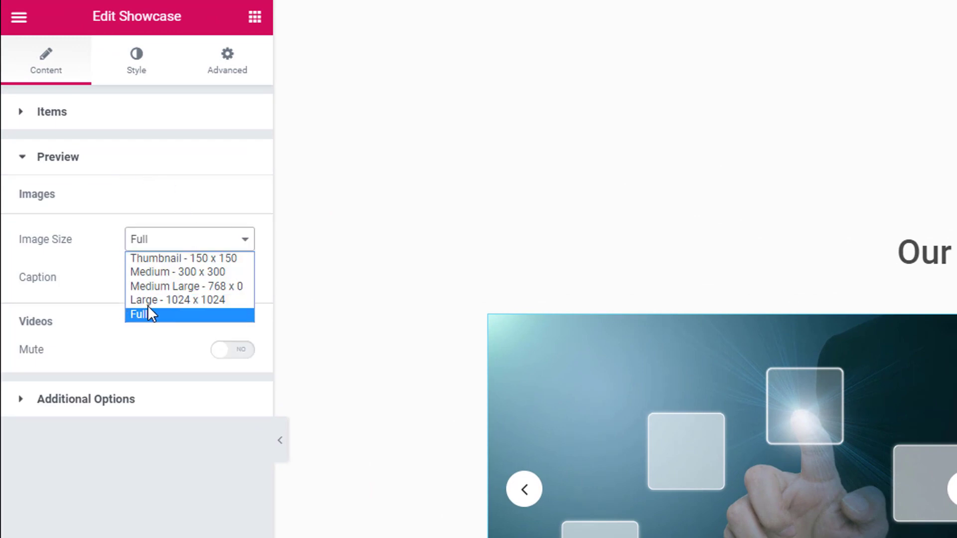
pyautogui.click(147, 312)
pyautogui.click(170, 289)
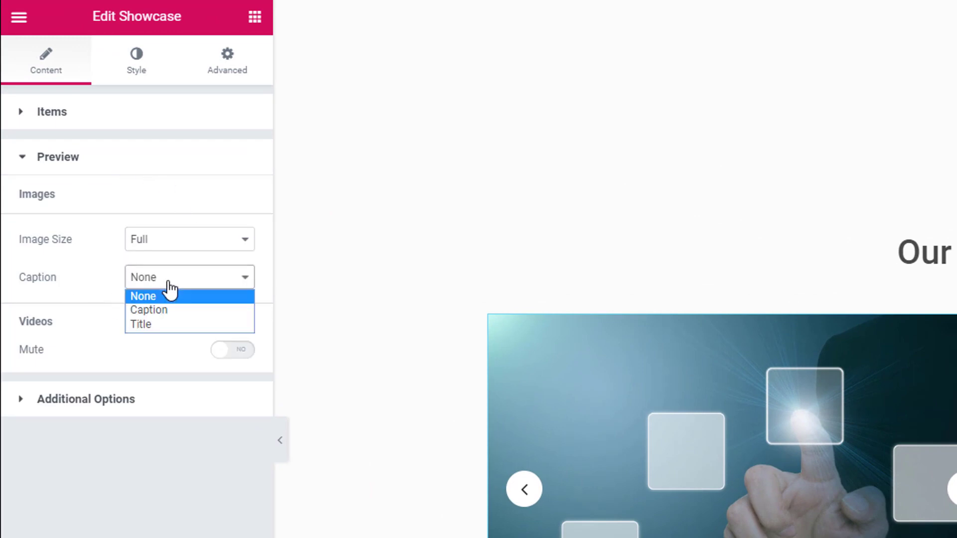
pyautogui.click(170, 289)
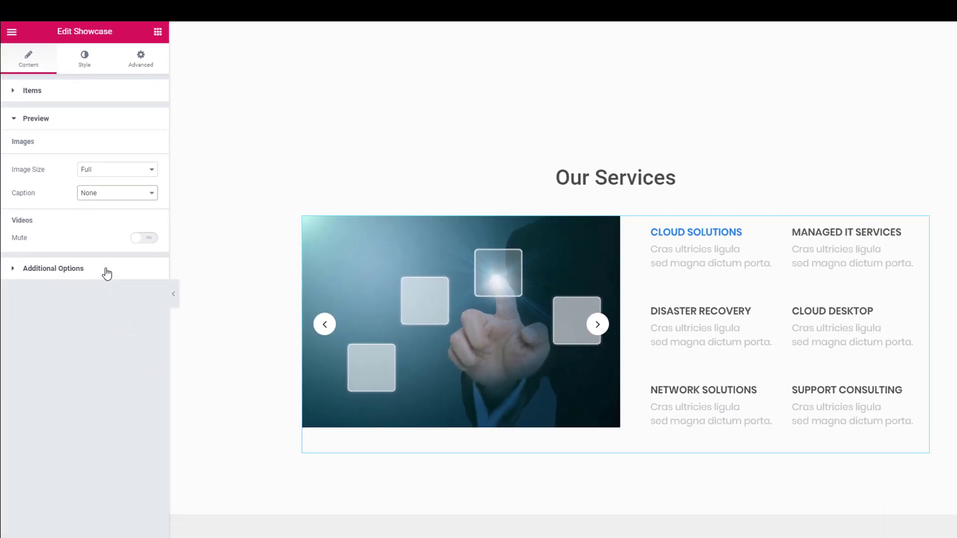
pyautogui.click(105, 271)
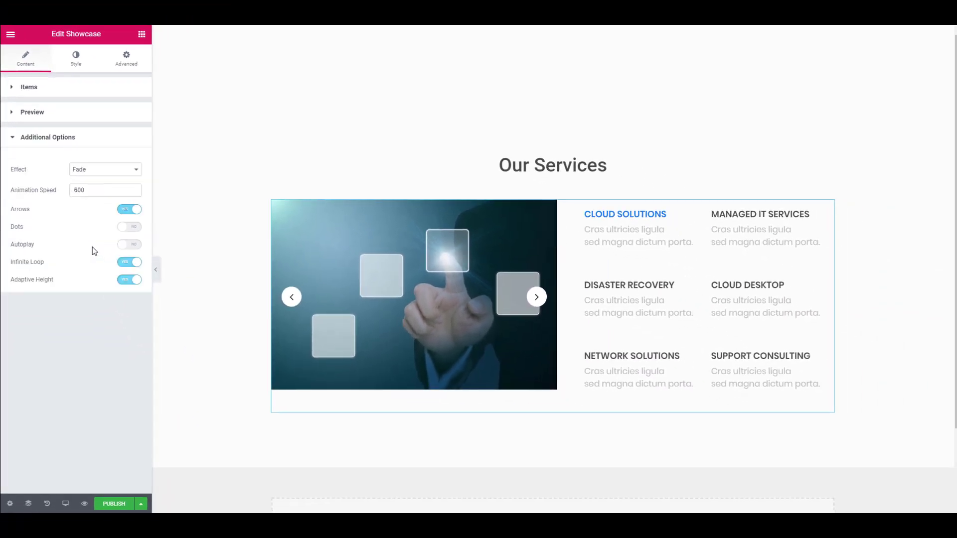
pyautogui.click(97, 174)
pyautogui.click(133, 171)
pyautogui.click(130, 187)
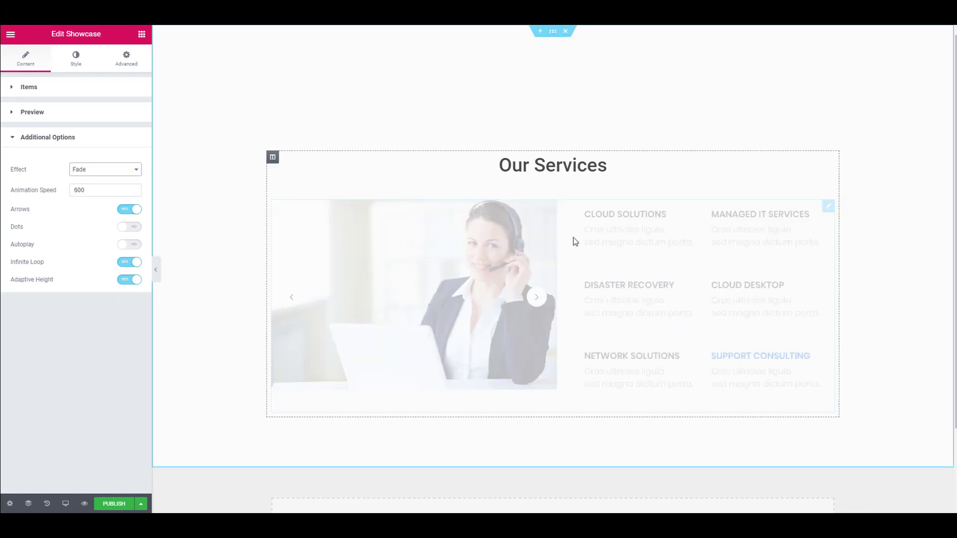
pyautogui.click(757, 323)
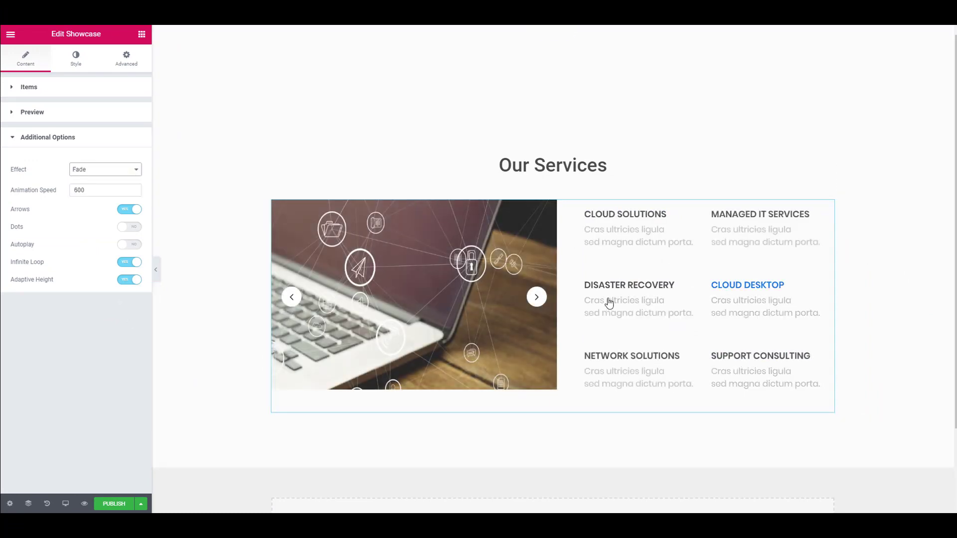
pyautogui.click(115, 189)
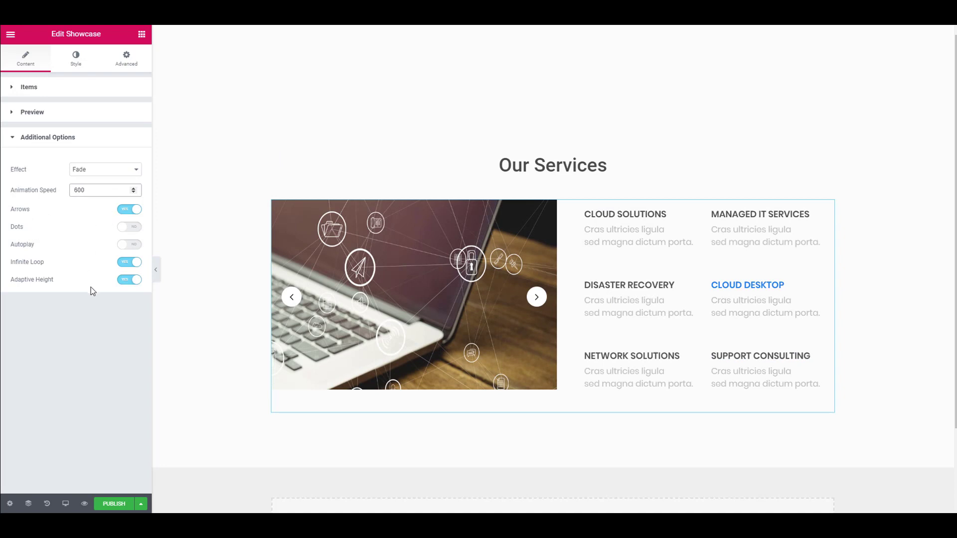
# Step: In the Style tab, set the Preview width to 55 and expand Navigation
pyautogui.click(73, 58)
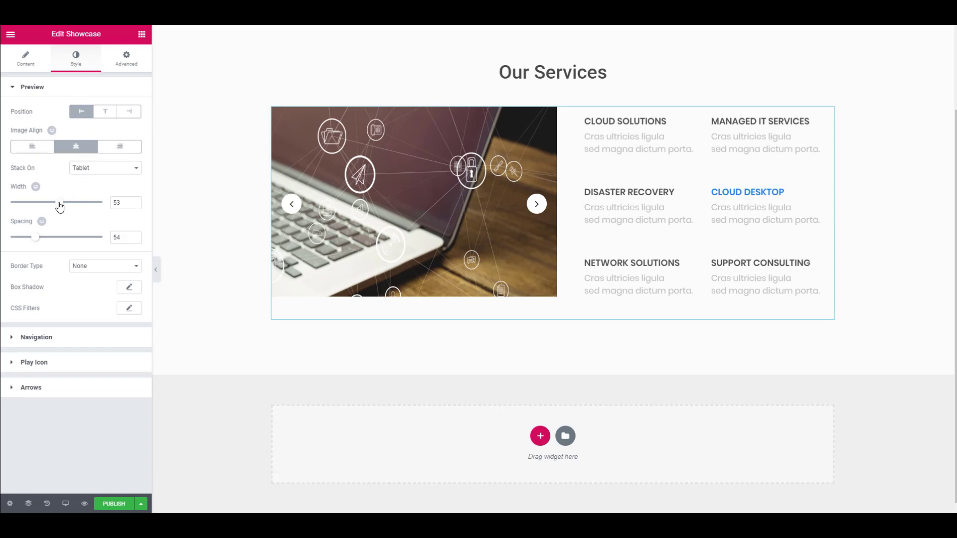
pyautogui.moveTo(59, 207); pyautogui.dragTo(62, 211)
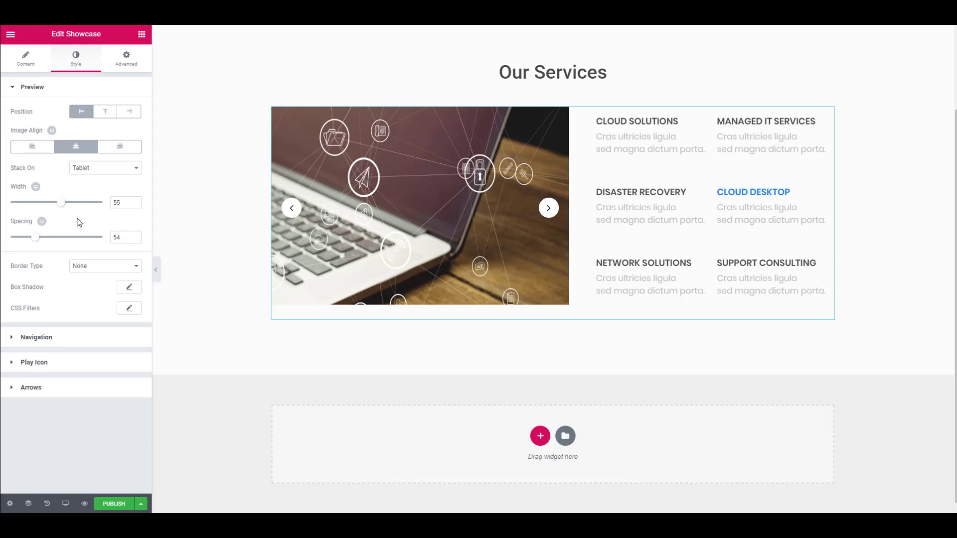
pyautogui.click(90, 337)
pyautogui.click(113, 136)
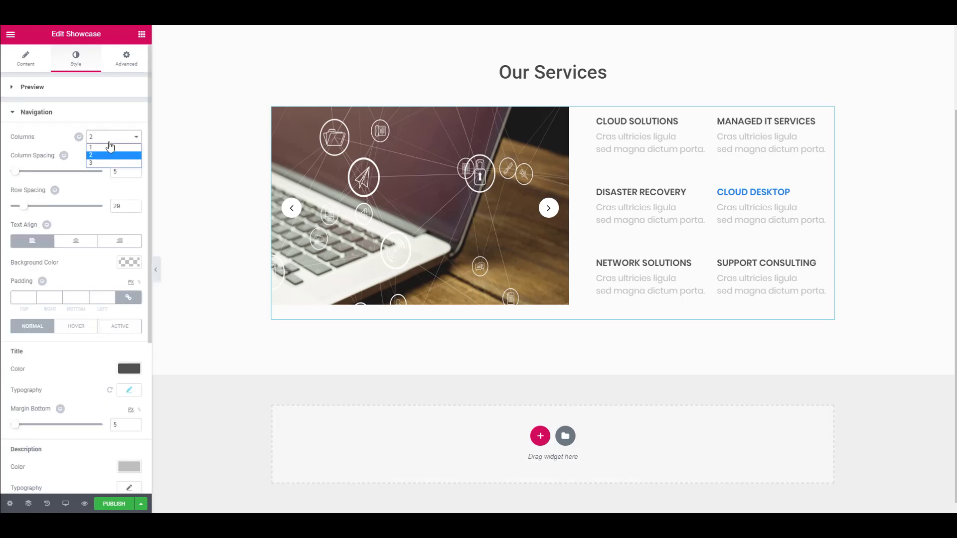
pyautogui.click(104, 162)
pyautogui.click(117, 141)
pyautogui.click(74, 241)
pyautogui.click(37, 241)
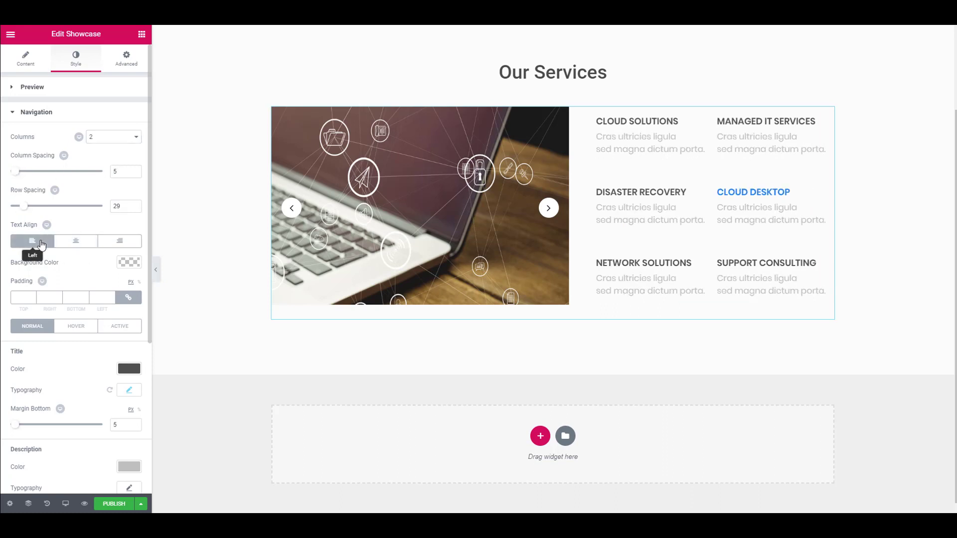
pyautogui.scroll(-3, 76, 324)
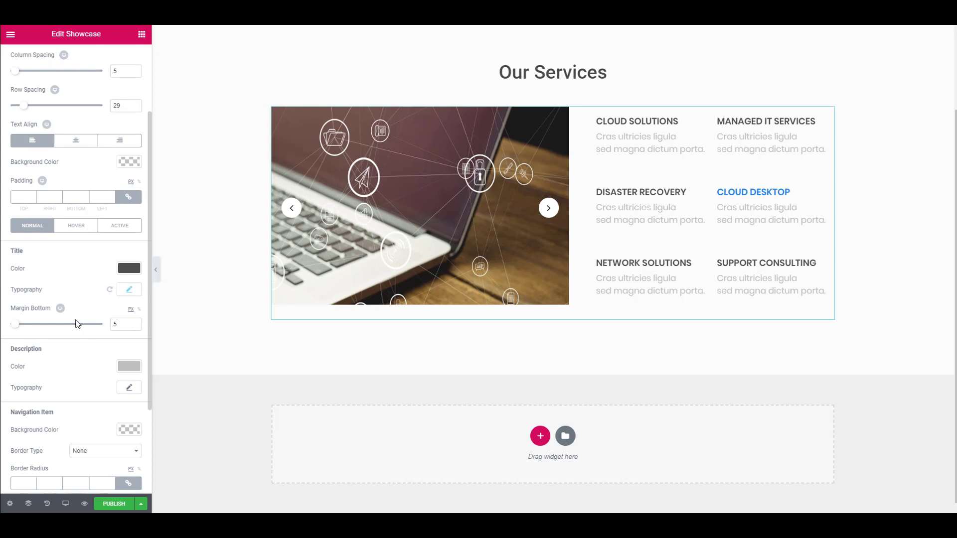
pyautogui.scroll(-3, 75, 323)
pyautogui.click(127, 330)
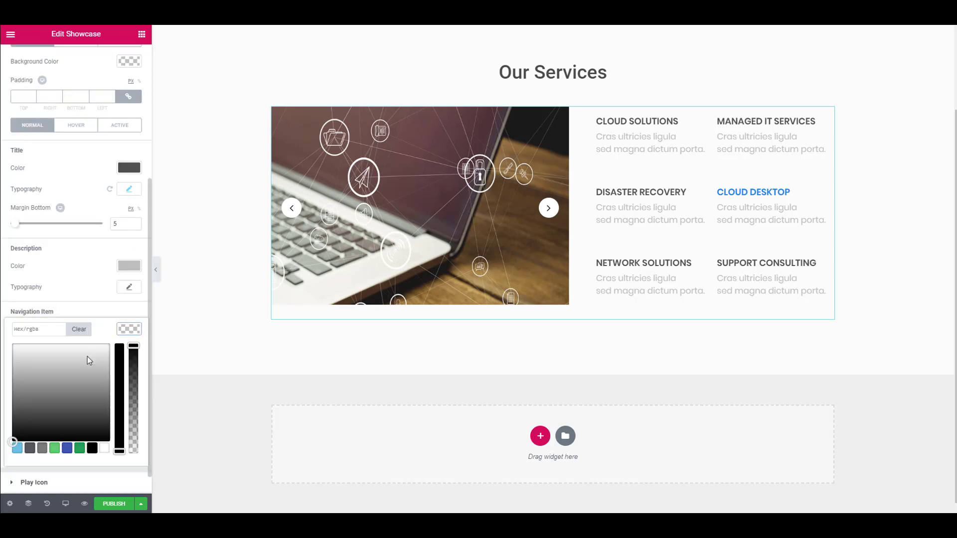
pyautogui.click(82, 303)
pyautogui.scroll(-1, 82, 302)
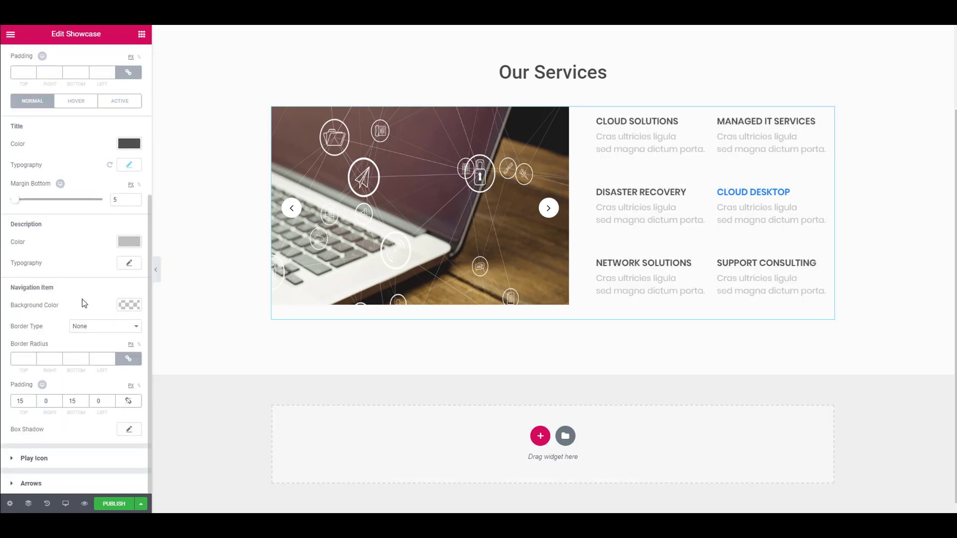
# Step: Keep the play-circle icon and enlarge the play icon to size 91
pyautogui.click(76, 459)
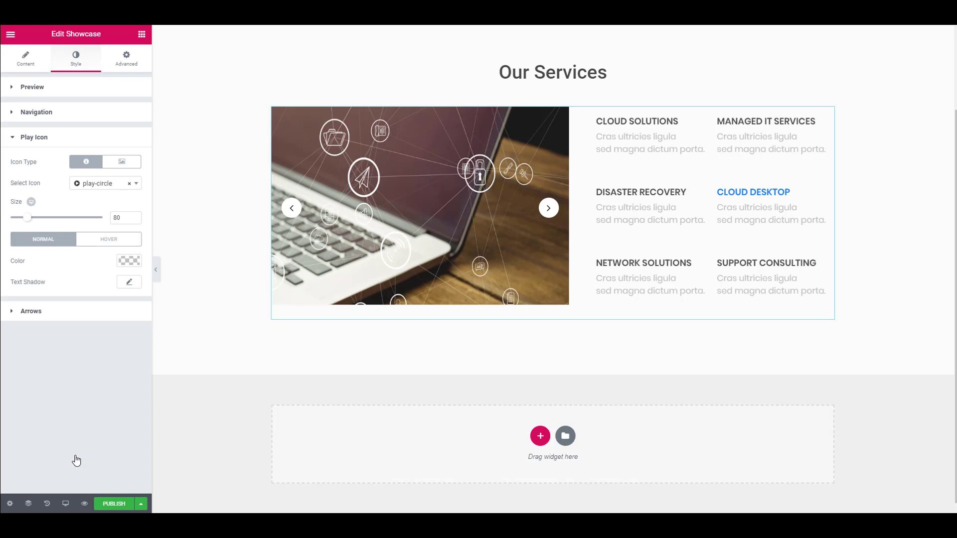
pyautogui.click(96, 184)
pyautogui.scroll(-1, 89, 295)
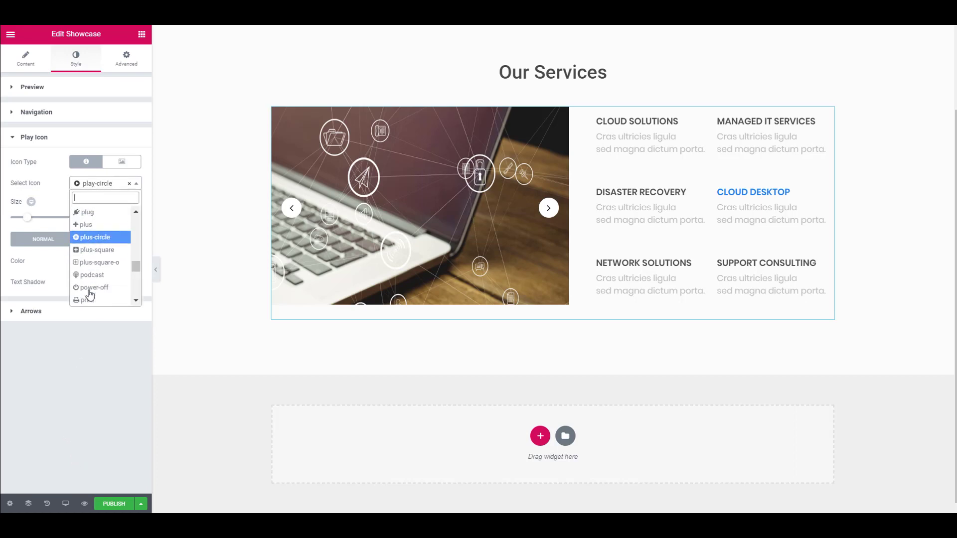
pyautogui.scroll(1, 88, 296)
pyautogui.click(99, 265)
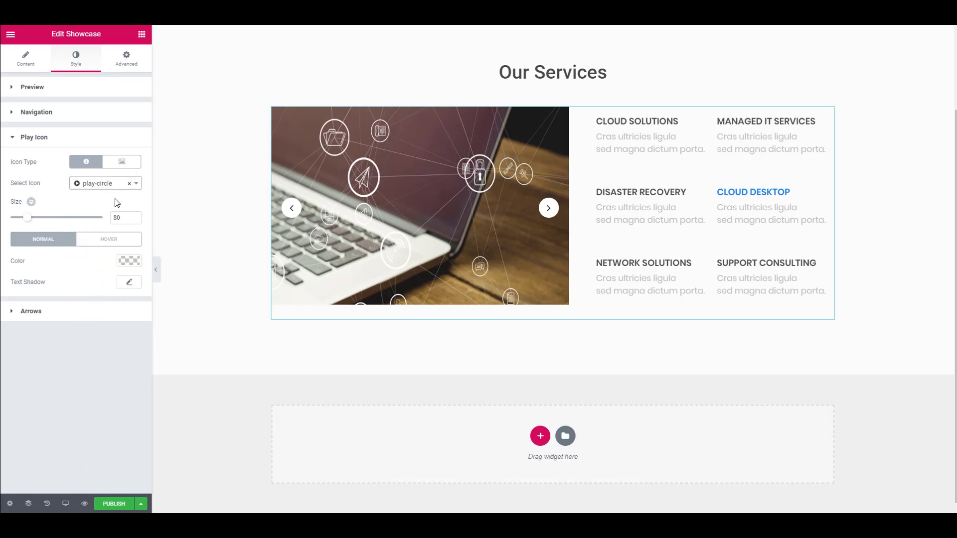
pyautogui.moveTo(25, 221); pyautogui.dragTo(34, 224)
# Step: Set the arrows to size 30, alignment 15 and colour #3f3f3f
pyautogui.click(69, 314)
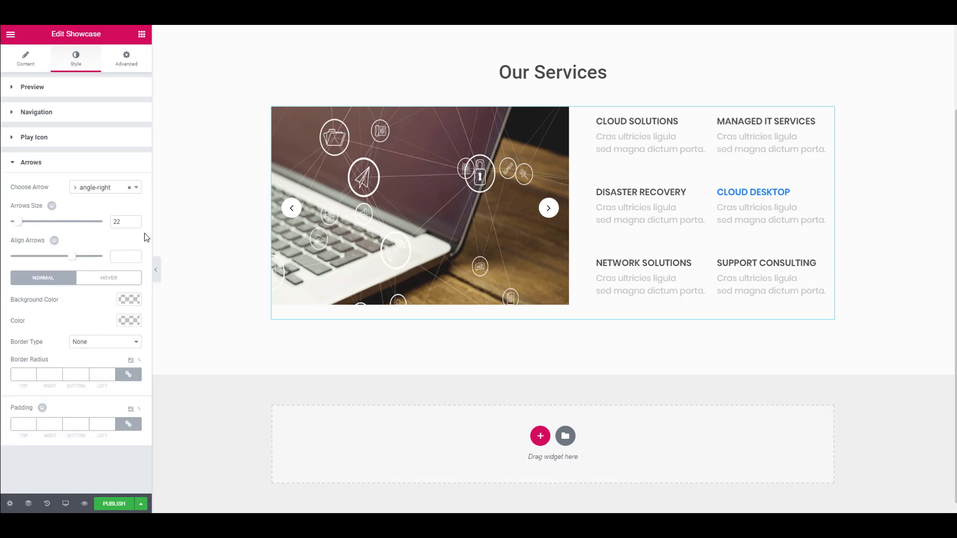
pyautogui.moveTo(25, 223)
pyautogui.mouseDown()
pyautogui.moveTo(57, 222)
pyautogui.moveTo(26, 225)
pyautogui.moveTo(35, 224)
pyautogui.mouseUp()
pyautogui.moveTo(76, 259); pyautogui.dragTo(85, 256)
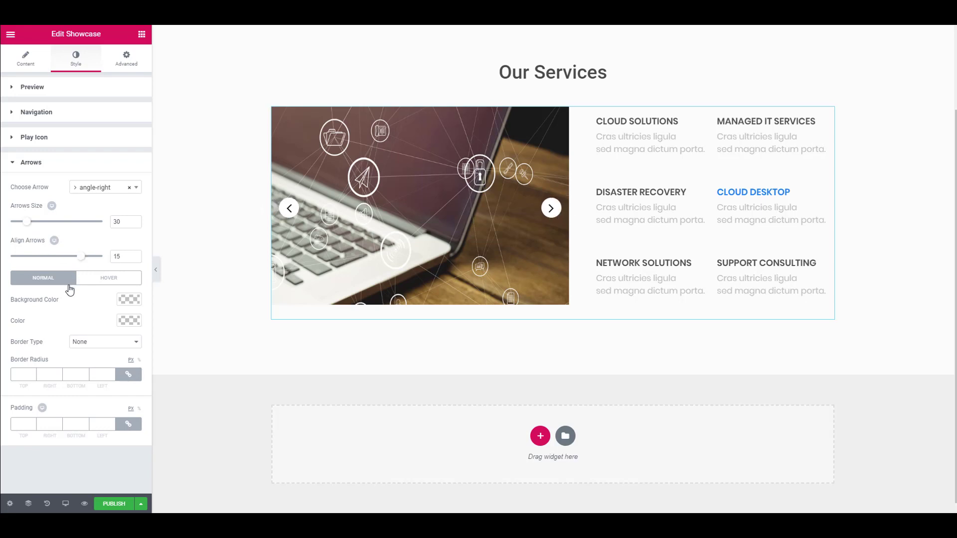
pyautogui.click(129, 320)
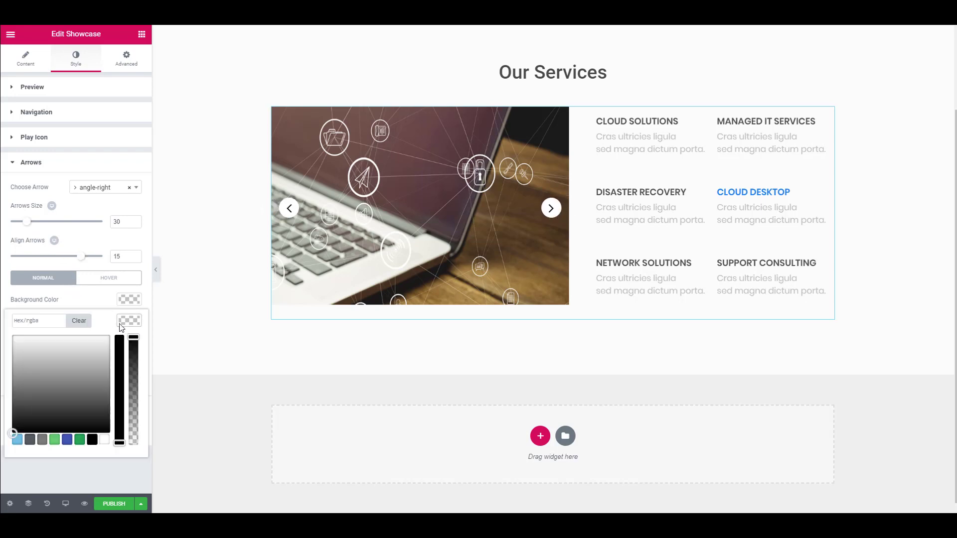
pyautogui.click(65, 363)
pyautogui.moveTo(65, 364); pyautogui.dragTo(52, 408)
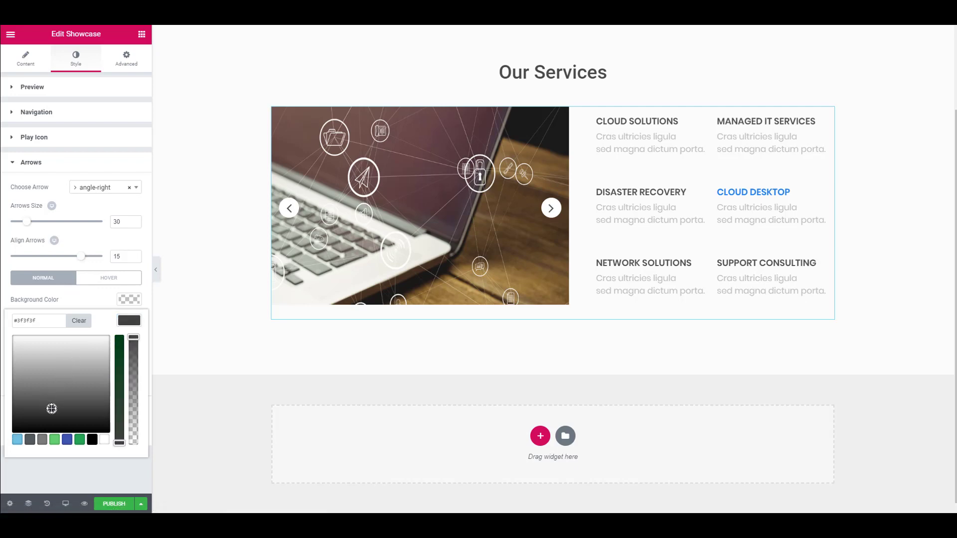
pyautogui.click(96, 485)
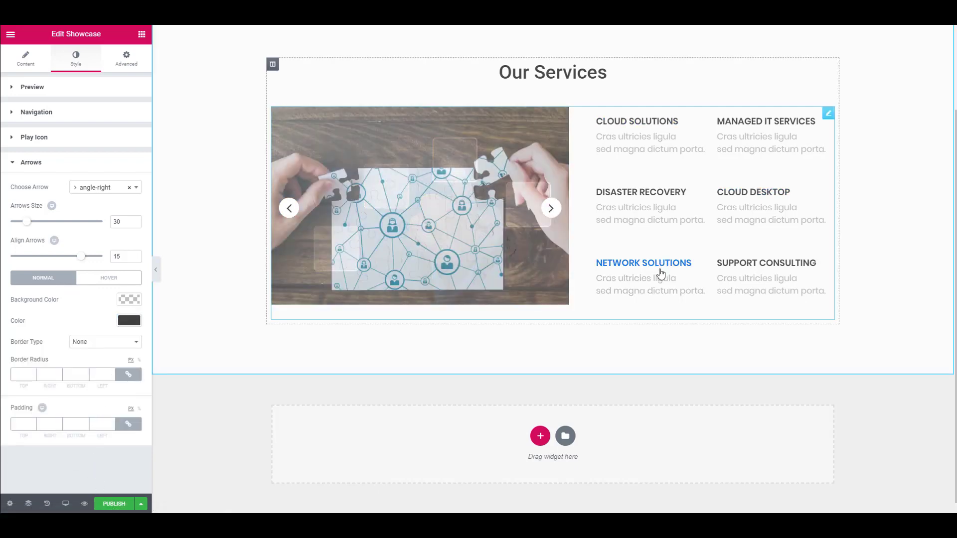
# Step: Preview full width, step through the image lightbox, then select Support Consulting
pyautogui.click(156, 269)
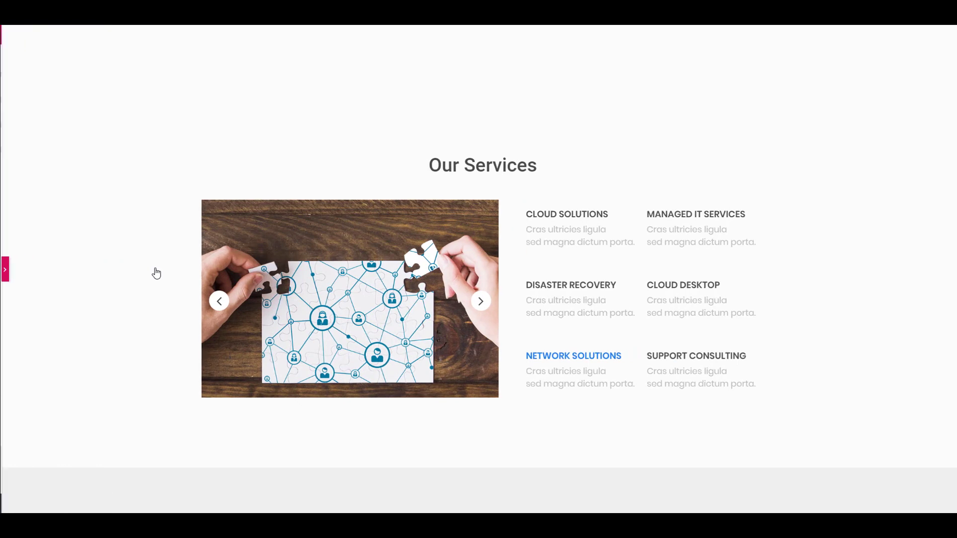
pyautogui.click(424, 292)
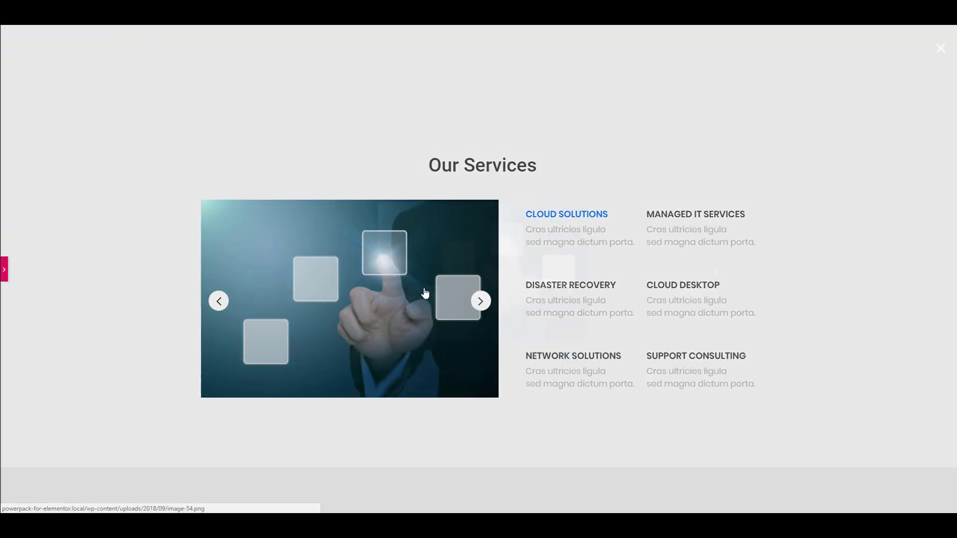
pyautogui.click(933, 279)
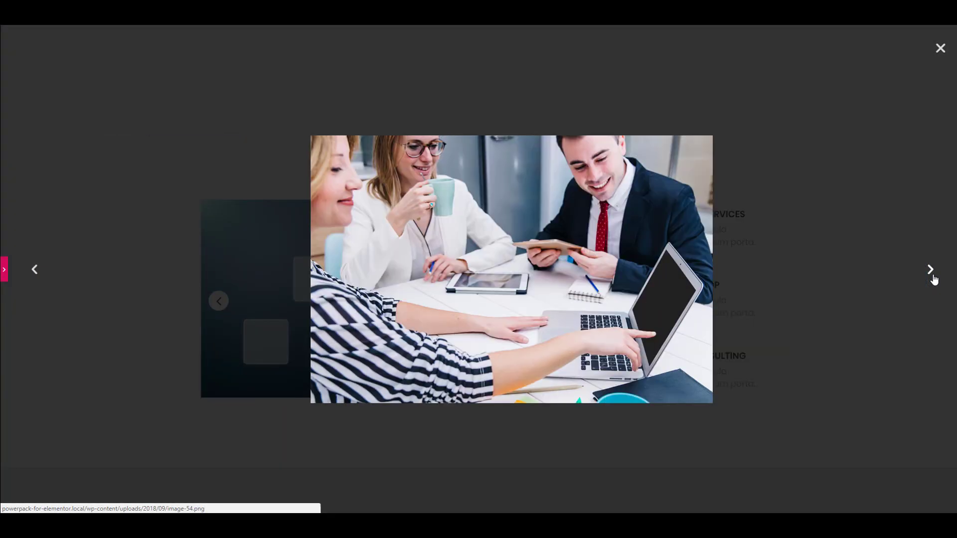
pyautogui.click(933, 278)
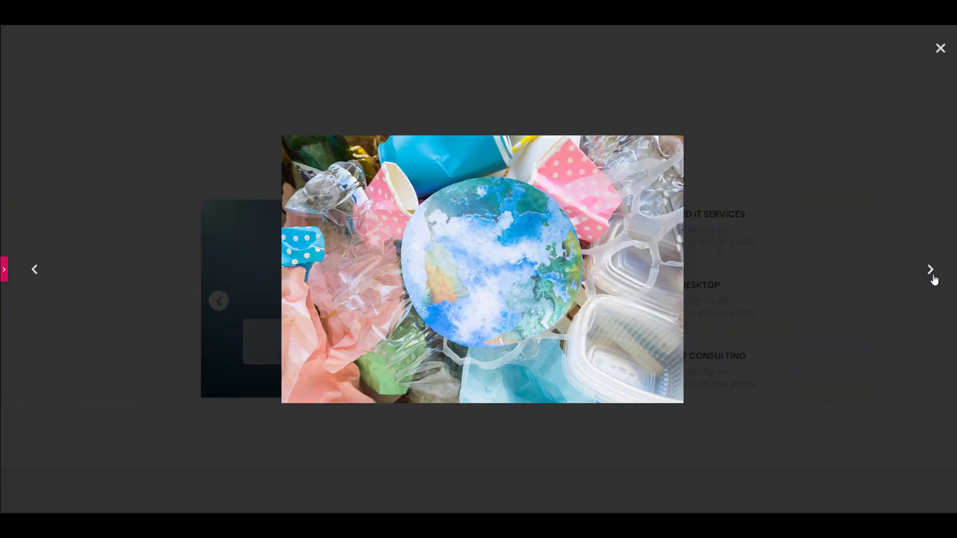
pyautogui.click(933, 279)
pyautogui.click(860, 217)
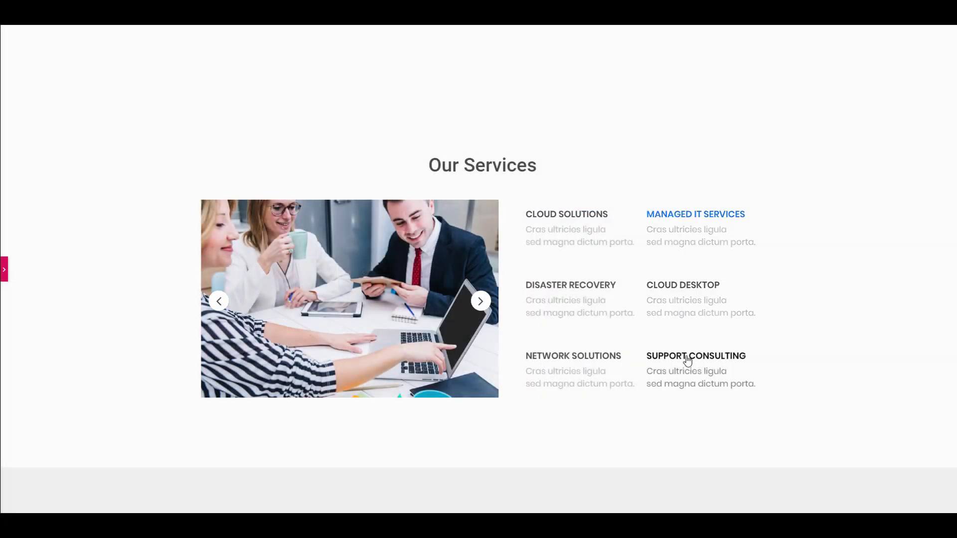
pyautogui.click(686, 362)
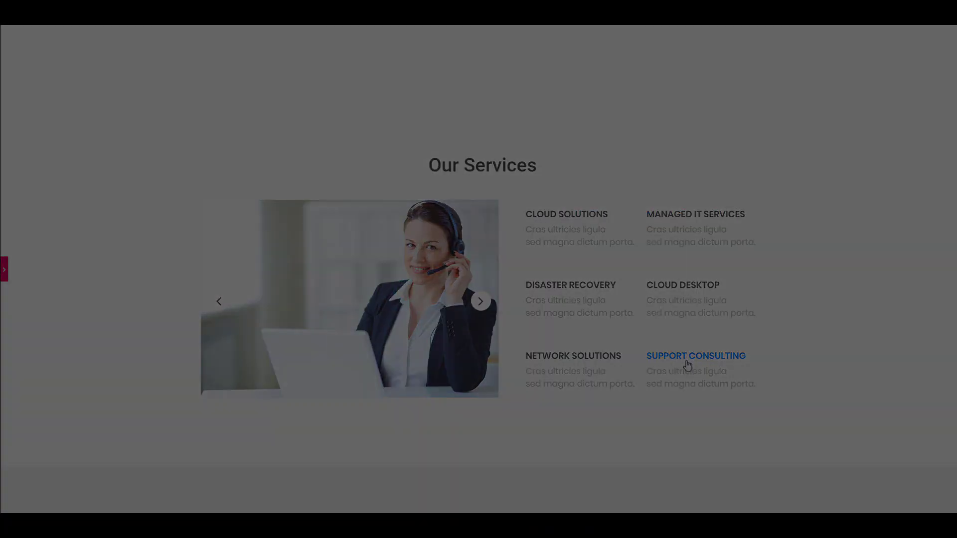